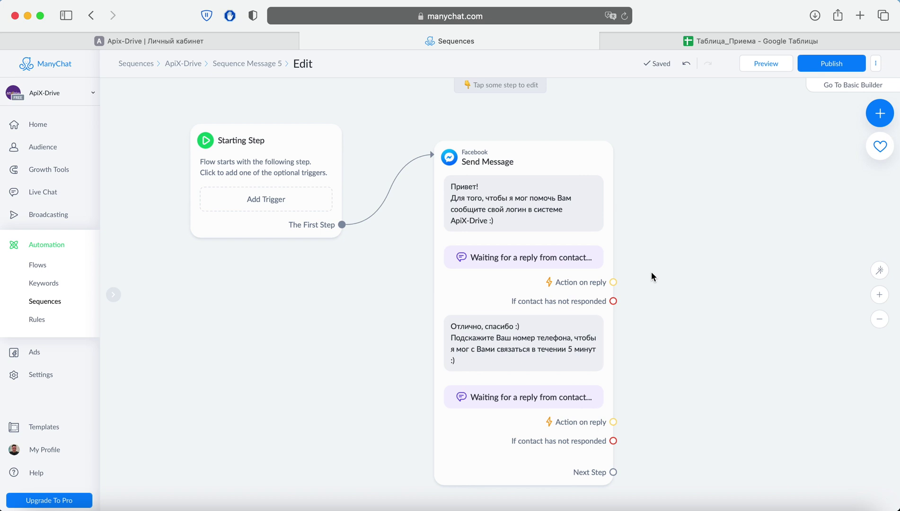
Step: Switch to ApiX-Drive, create a new connection and set ManyChat as its data source system
left_click(613, 39)
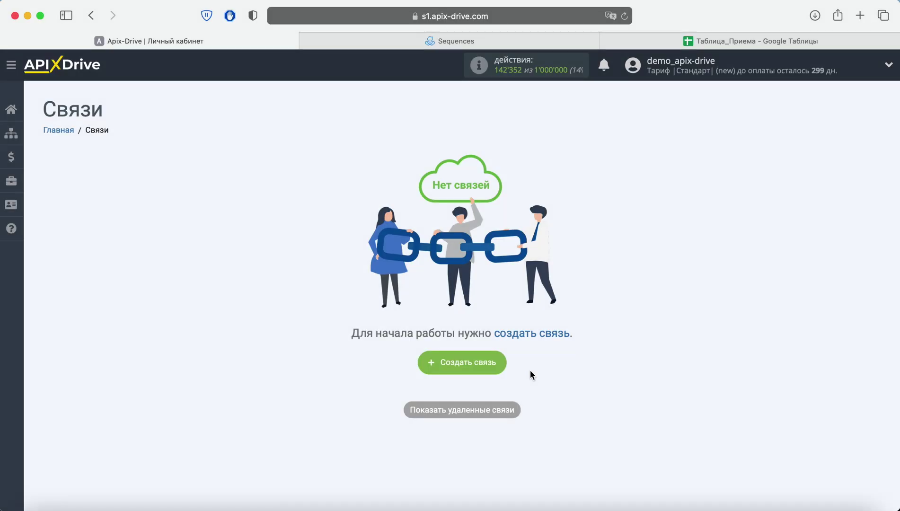
left_click(484, 358)
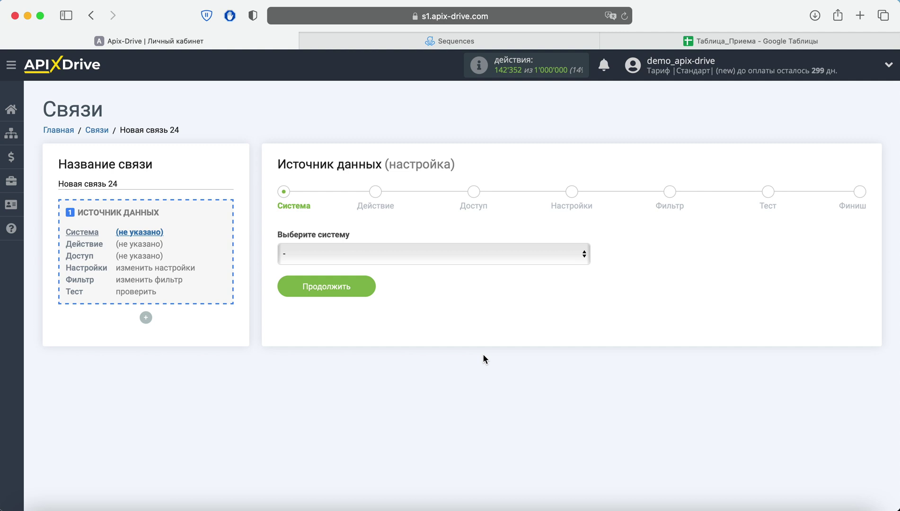
left_click(474, 250)
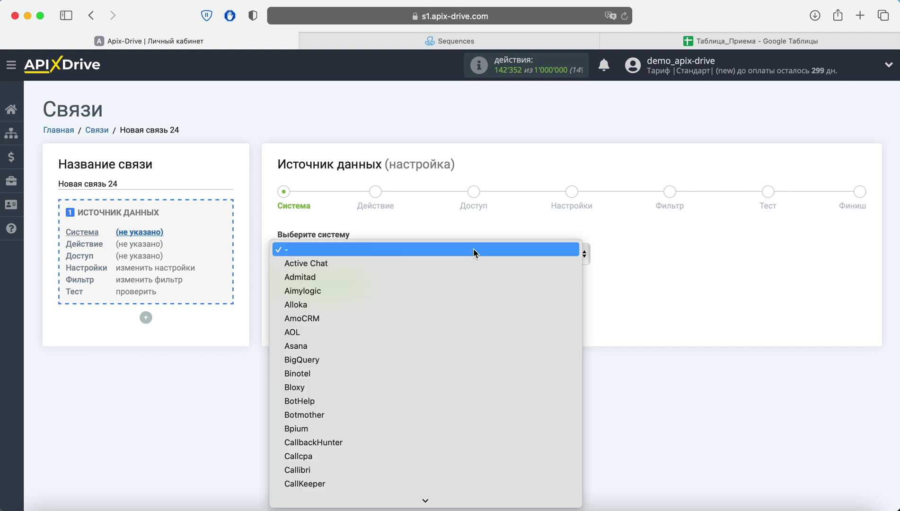
scroll(474, 317, "down", 15)
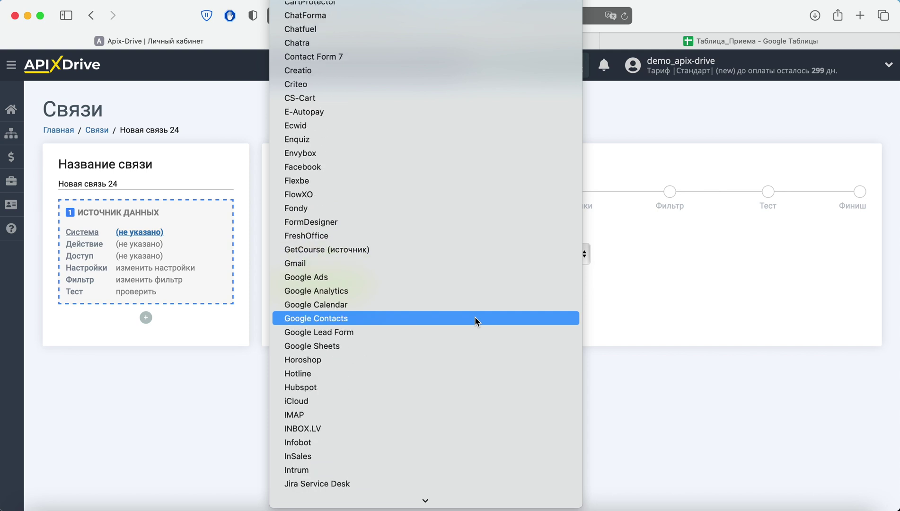
scroll(475, 316, "down", 5)
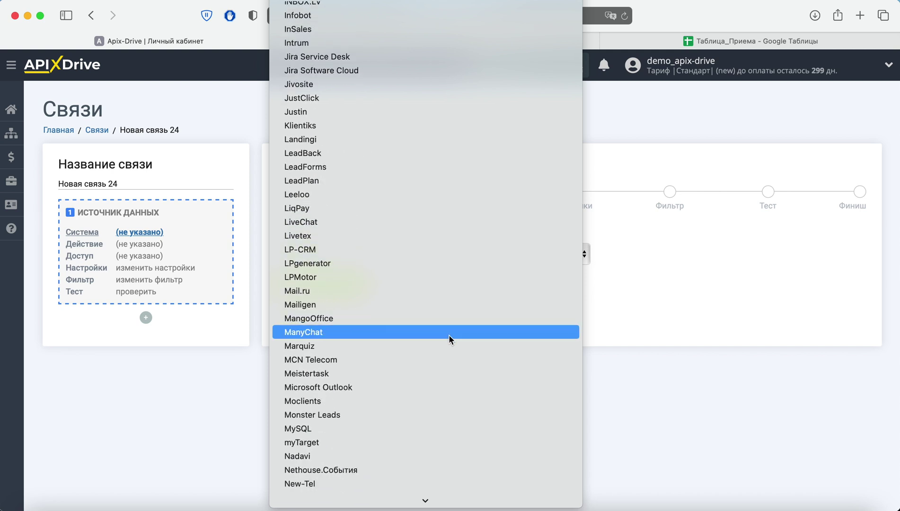
left_click(449, 333)
left_click(366, 291)
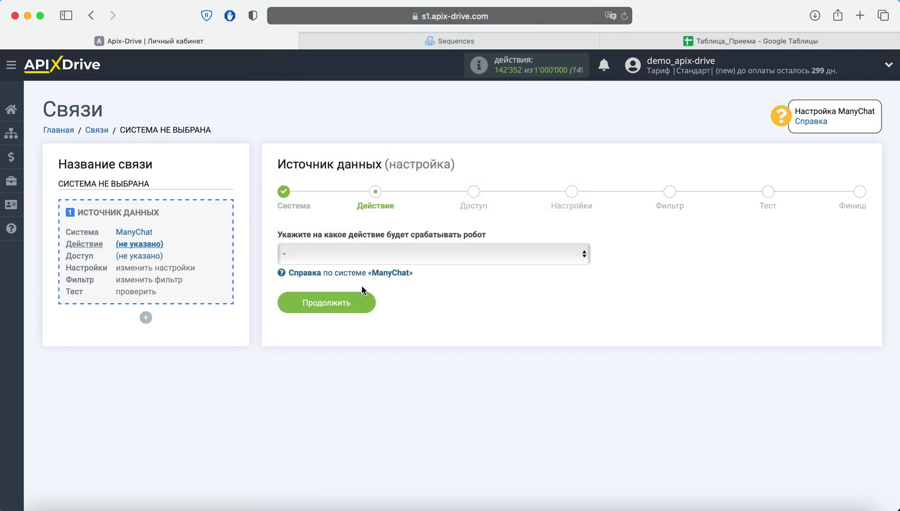
Step: Set the ManyChat source action to "Получить данные" and continue to the access settings
left_click(409, 254)
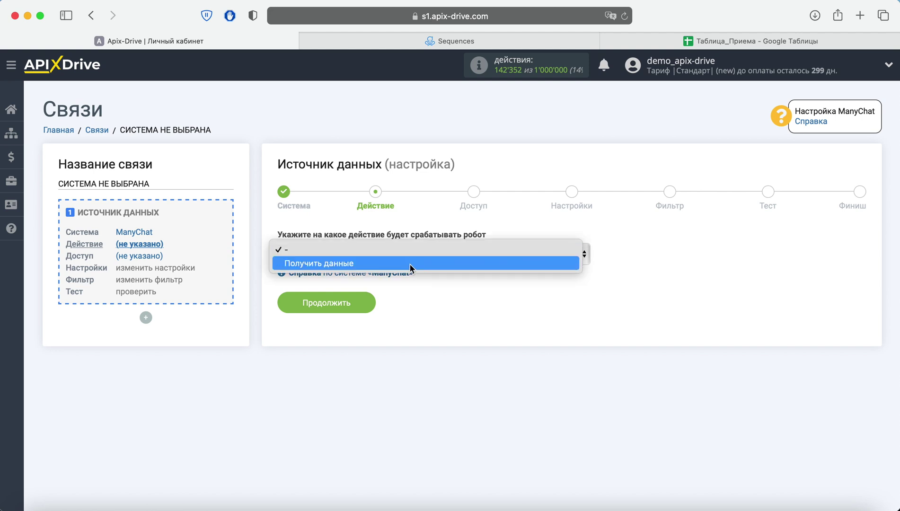
left_click(410, 264)
left_click(352, 305)
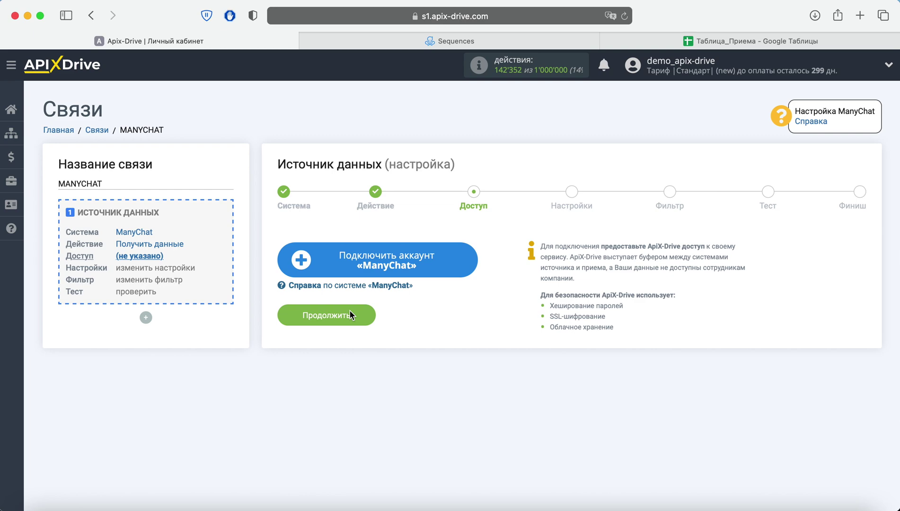
Step: Connect a ManyChat account under its default name and continue with it as the source login
left_click(351, 315)
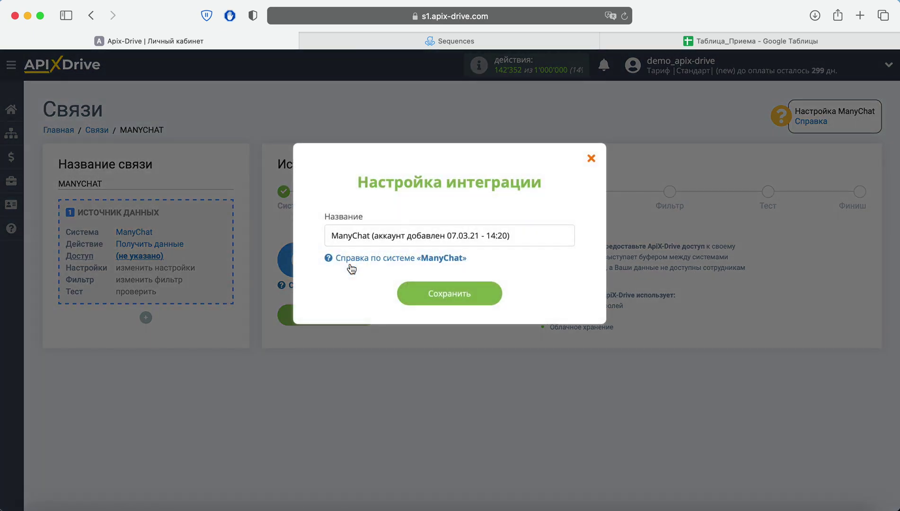
left_click_drag(518, 239, 315, 230)
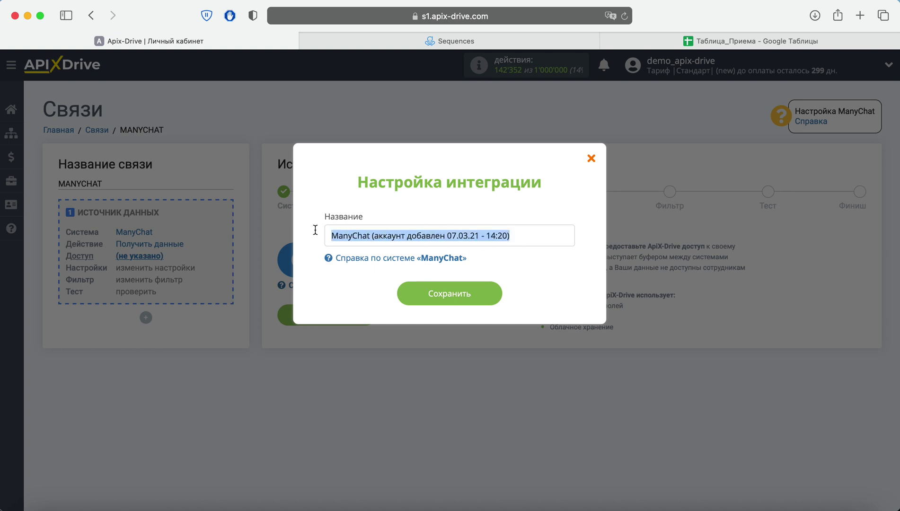
left_click(423, 294)
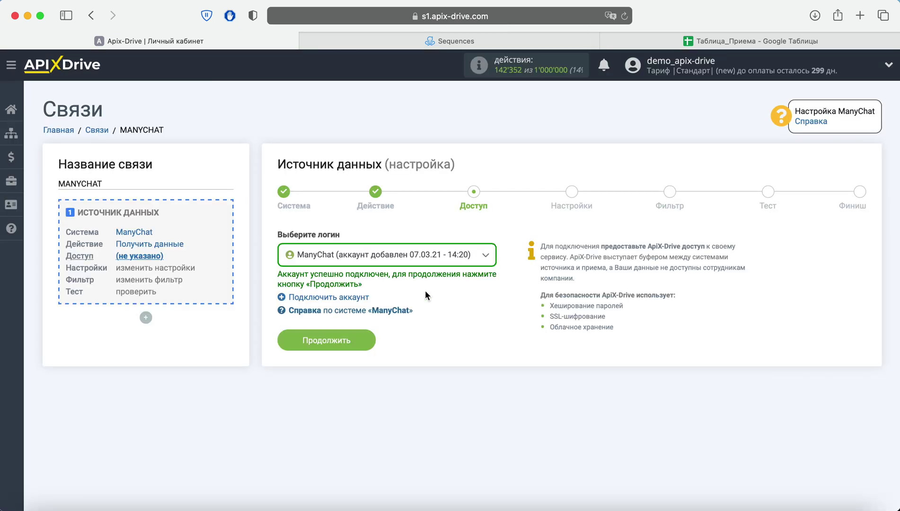
left_click(367, 339)
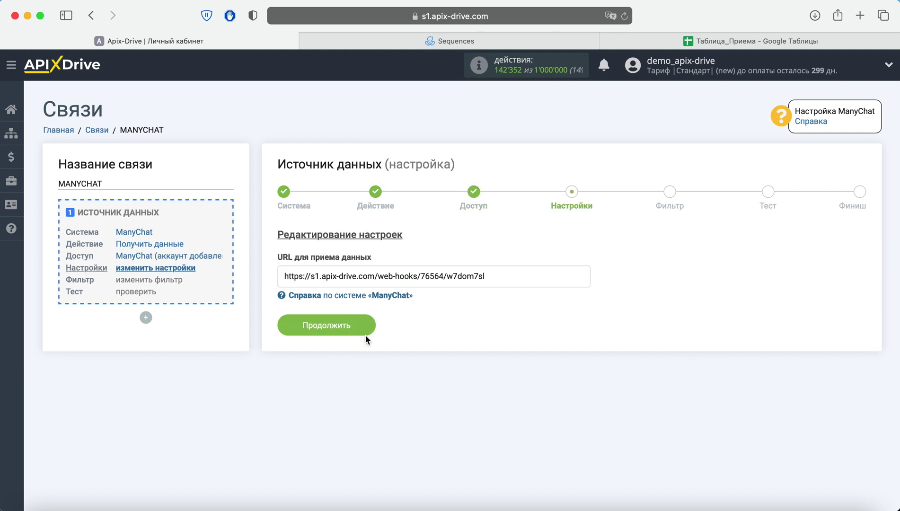
Step: Copy the webhook URL for receiving data from the ManyChat source settings
left_click_drag(496, 280, 283, 274)
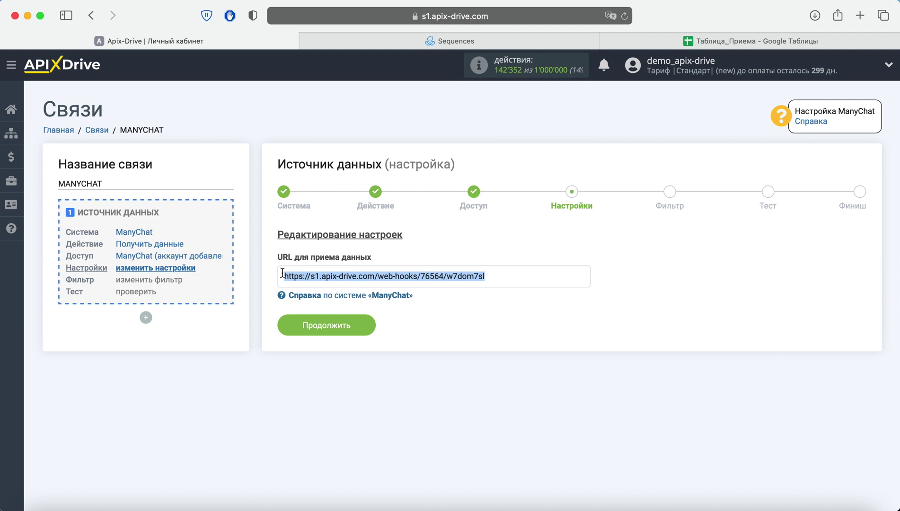
right_click(298, 277)
left_click(343, 332)
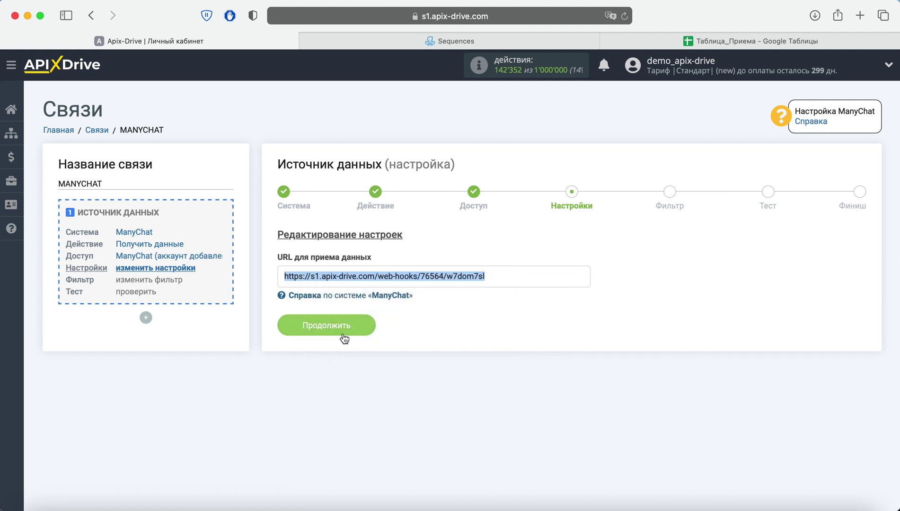
Step: In ManyChat, add an Actions block beside the message block and link the phone question's "Action on reply" to it
left_click(498, 43)
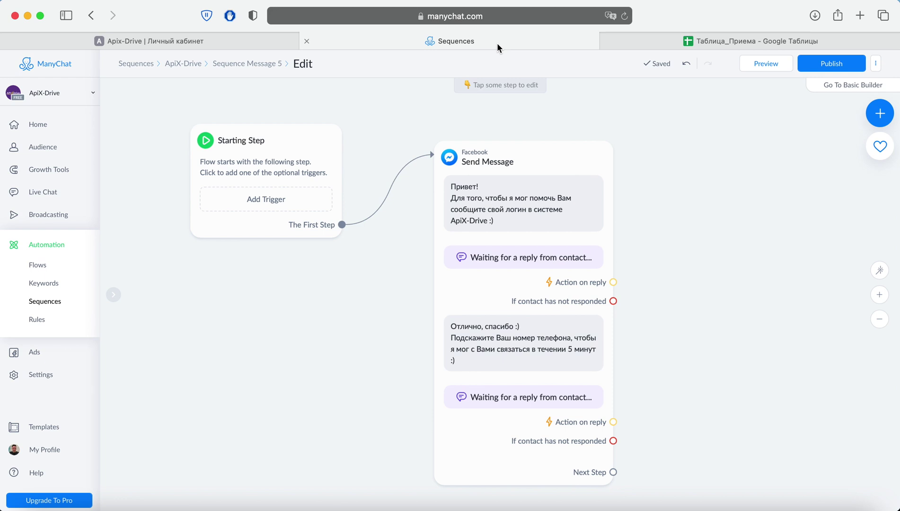
left_click(879, 113)
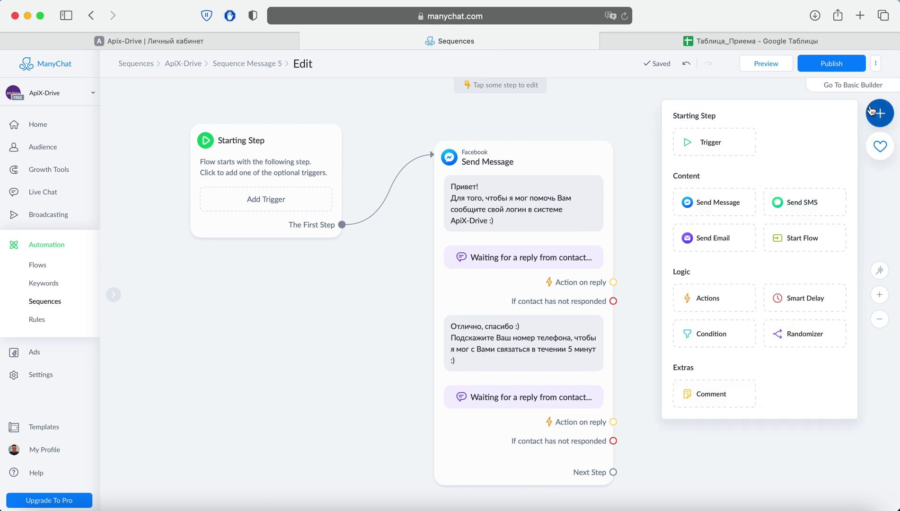
left_click(708, 298)
left_click_drag(586, 301, 735, 269)
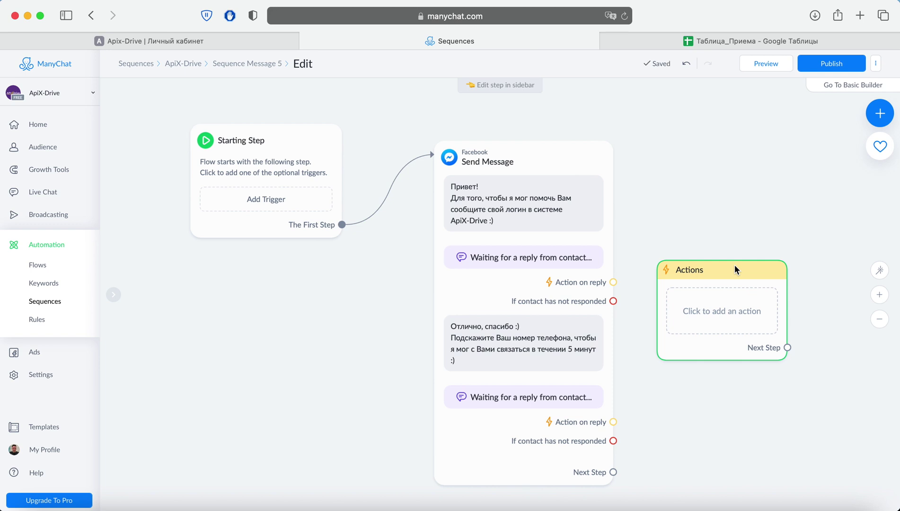
left_click_drag(614, 422, 730, 355)
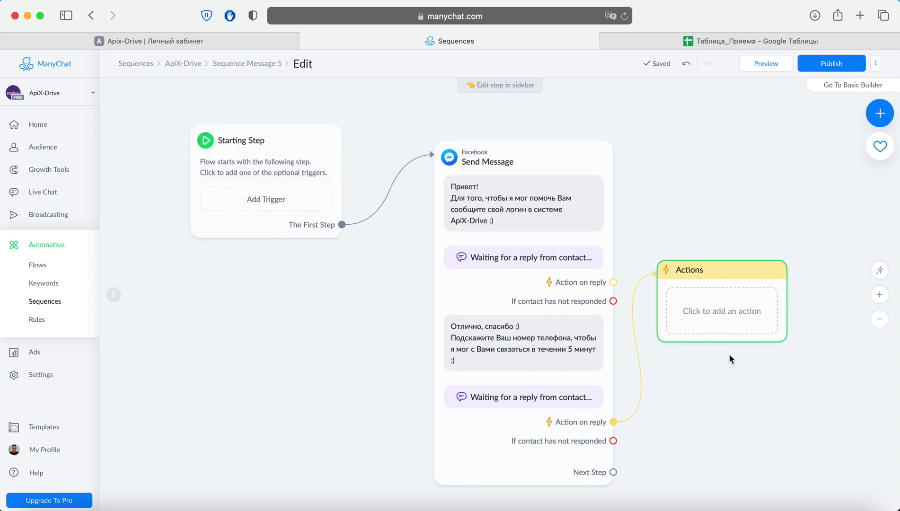
Step: Add an External Request action to the new Actions block
left_click(732, 272)
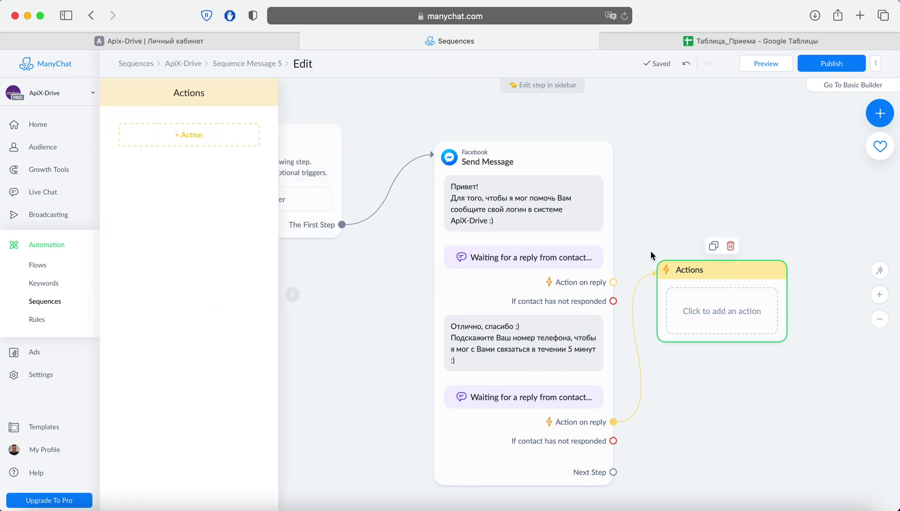
left_click(239, 142)
scroll(235, 205, "down", 5)
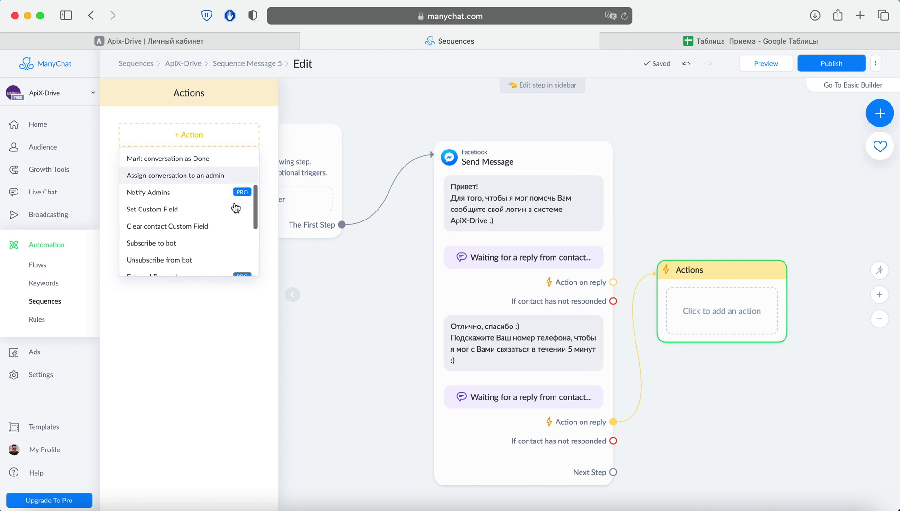
scroll(234, 205, "down", 3)
left_click(208, 222)
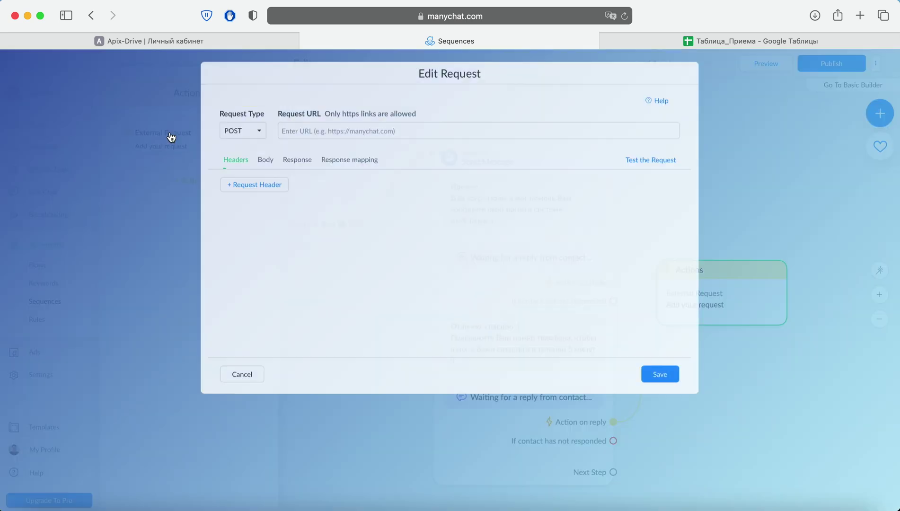
Step: Open the External Request for editing and paste the copied webhook address as its Request URL
left_click(171, 137)
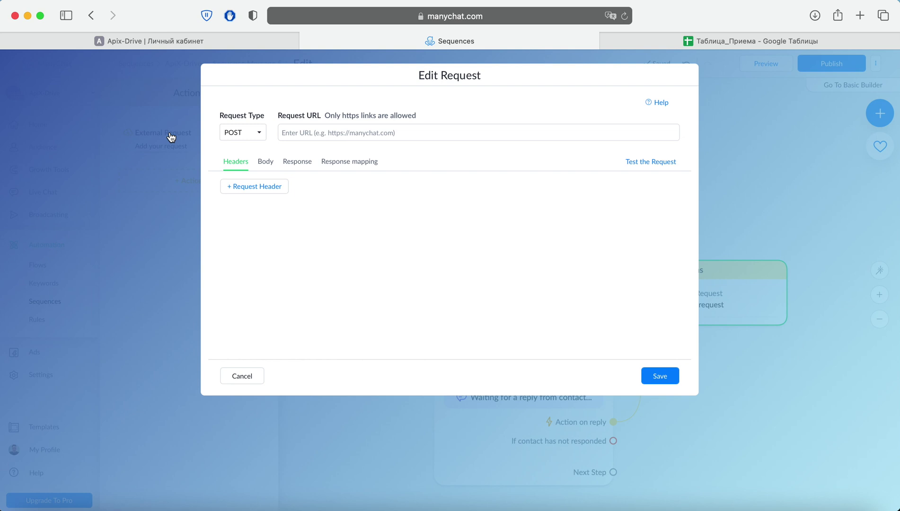
right_click(293, 131)
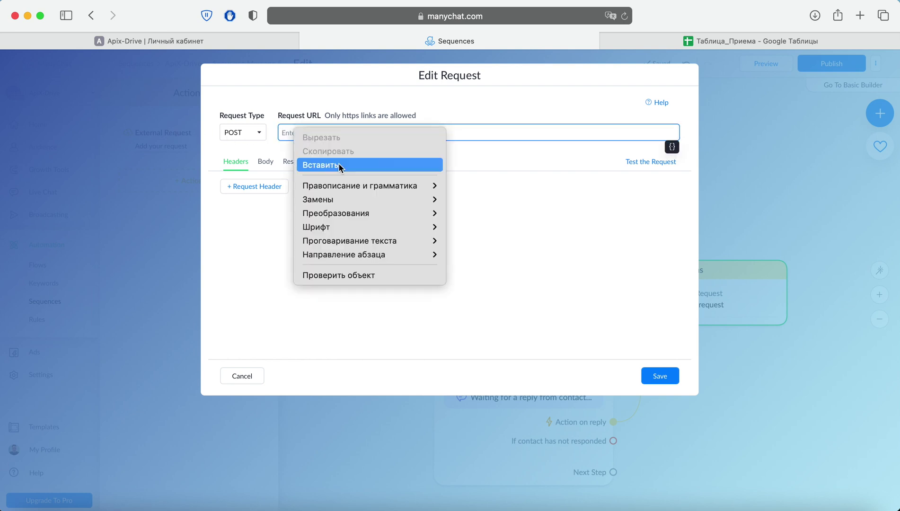
left_click(353, 165)
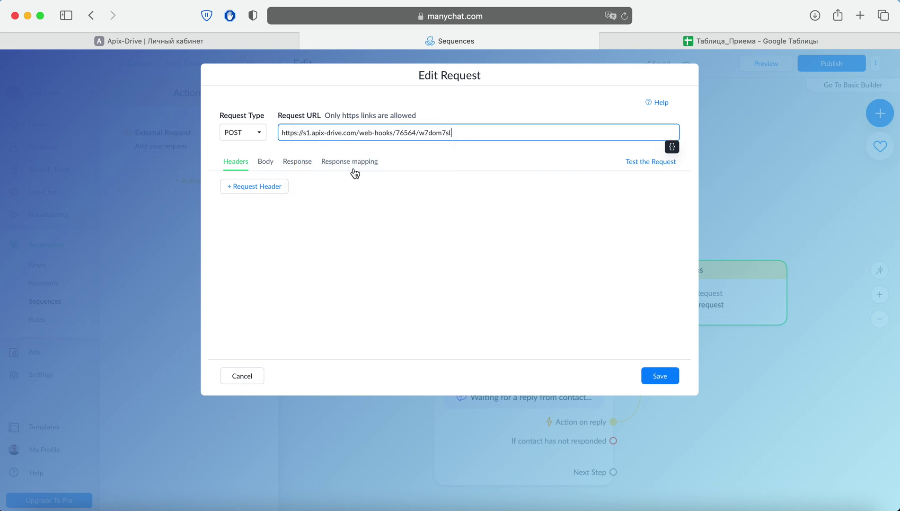
Step: Add Full Contact Data to the request body, test the request and save it
left_click(265, 163)
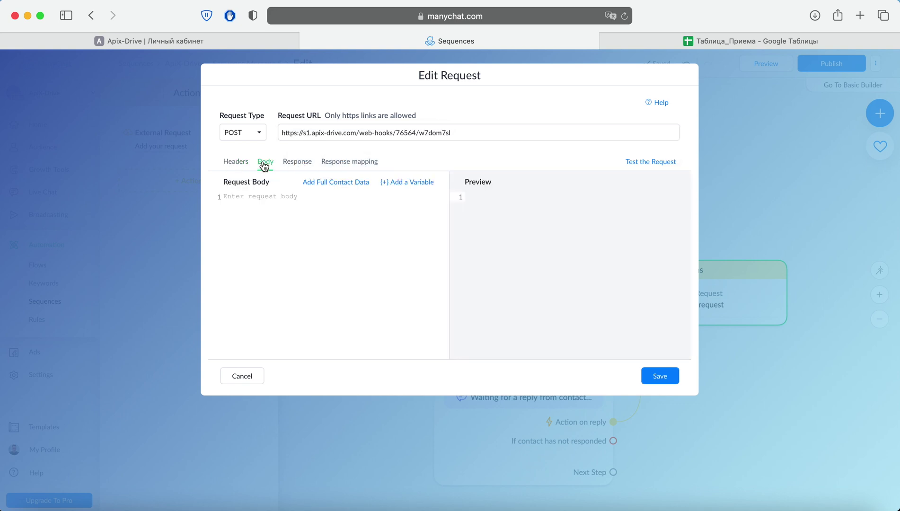
left_click(329, 184)
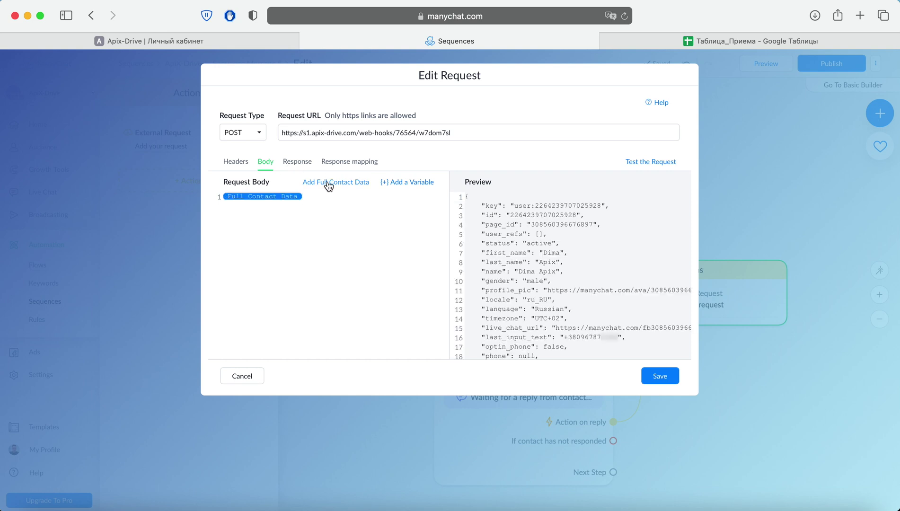
left_click(645, 163)
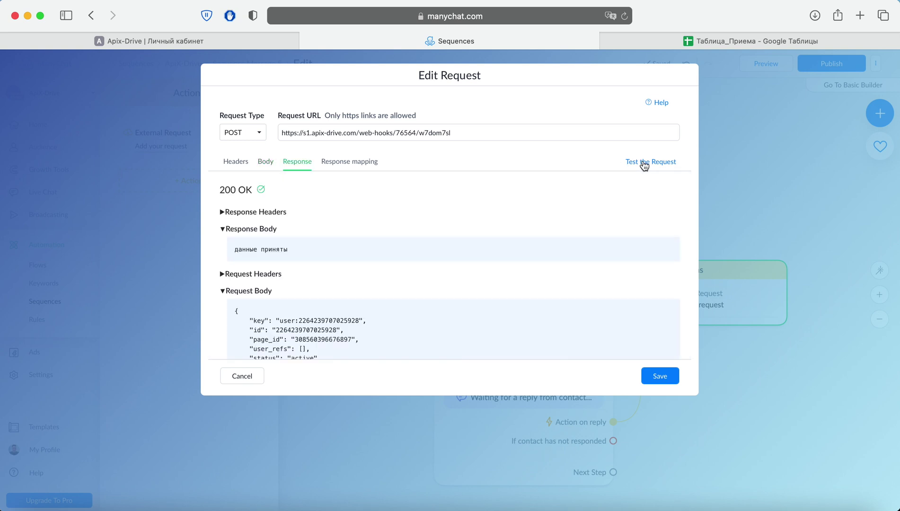
left_click(655, 376)
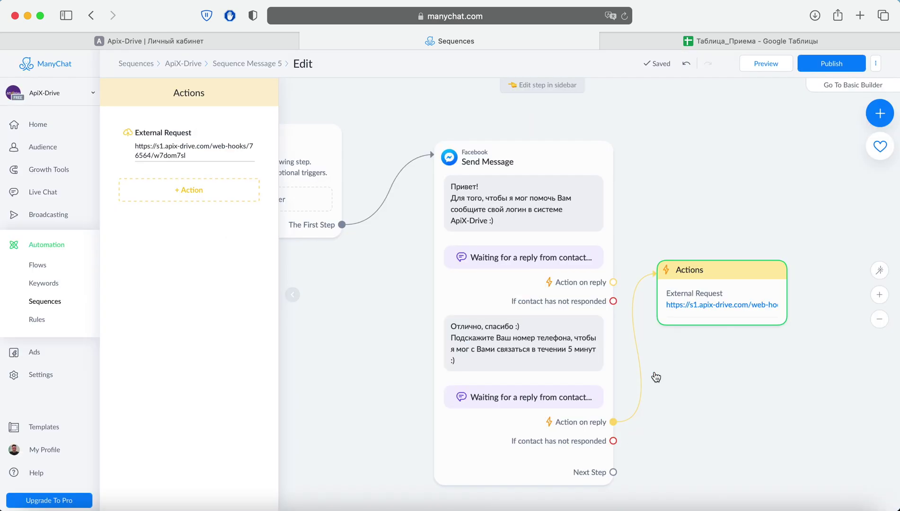
Step: Switch to ApiX-Drive and complete the ManyChat data source setup without a filter, reviewing the test data
left_click(228, 40)
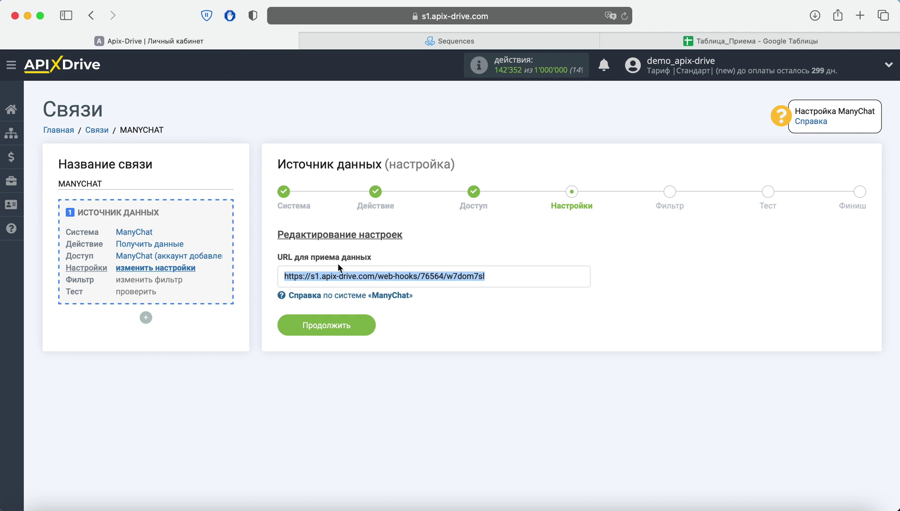
left_click(368, 325)
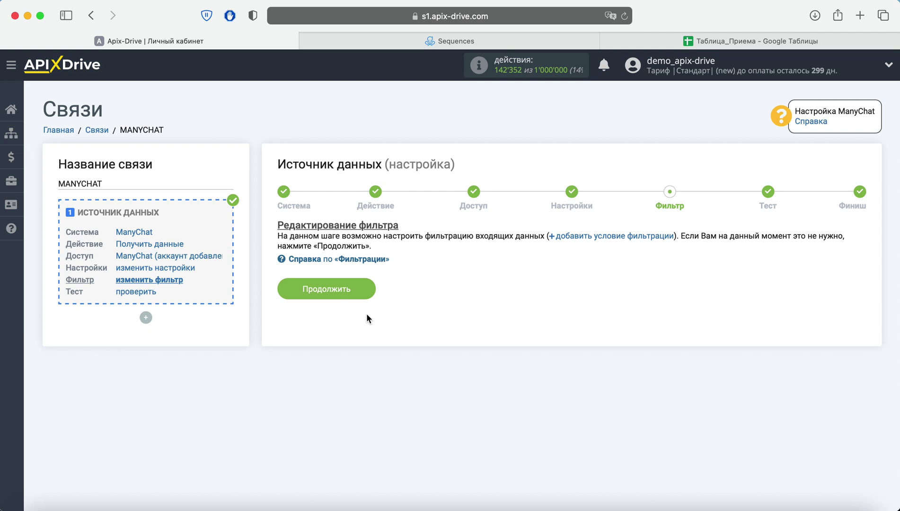
left_click(360, 290)
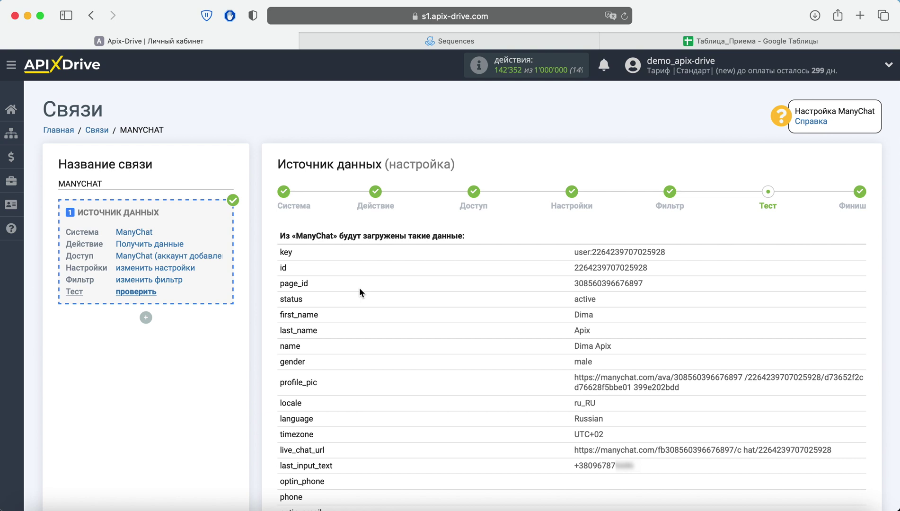
scroll(360, 289, "down", 10)
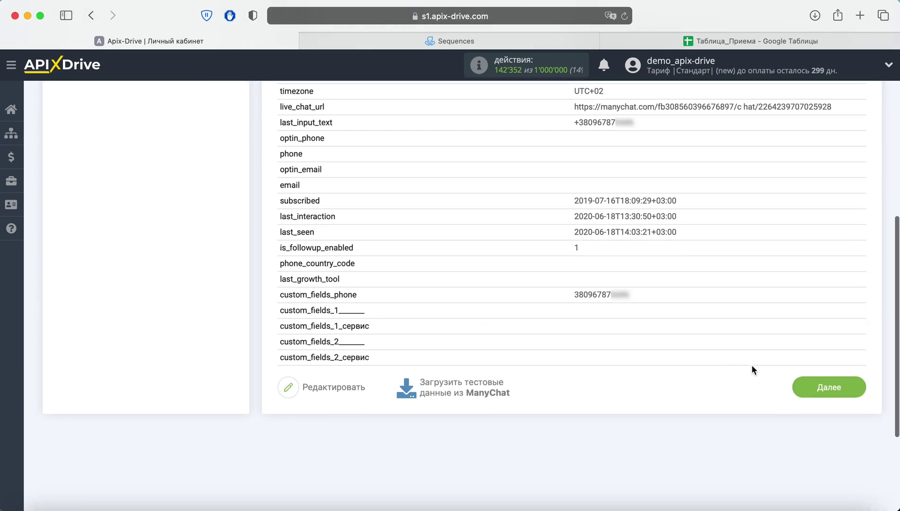
left_click(800, 381)
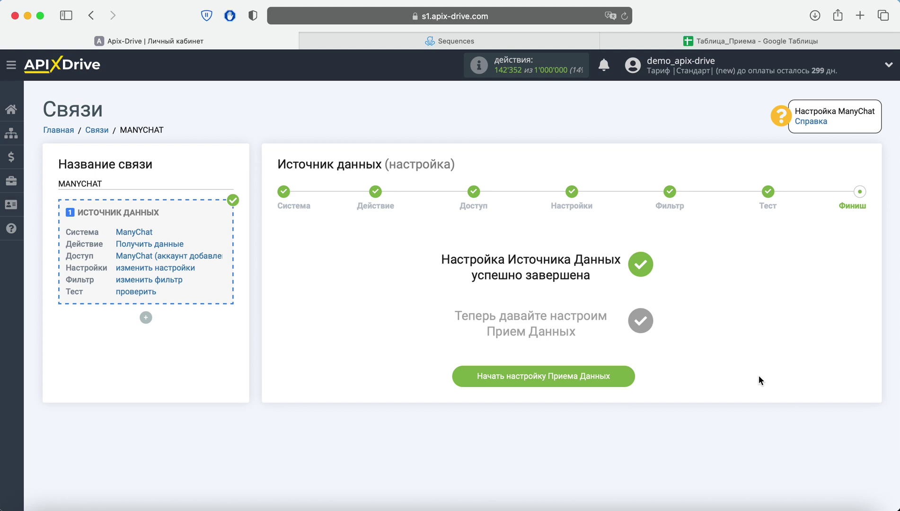
Step: Start the data destination setup with Google Sheets as the system and «Добавить строку» as the action
left_click(622, 377)
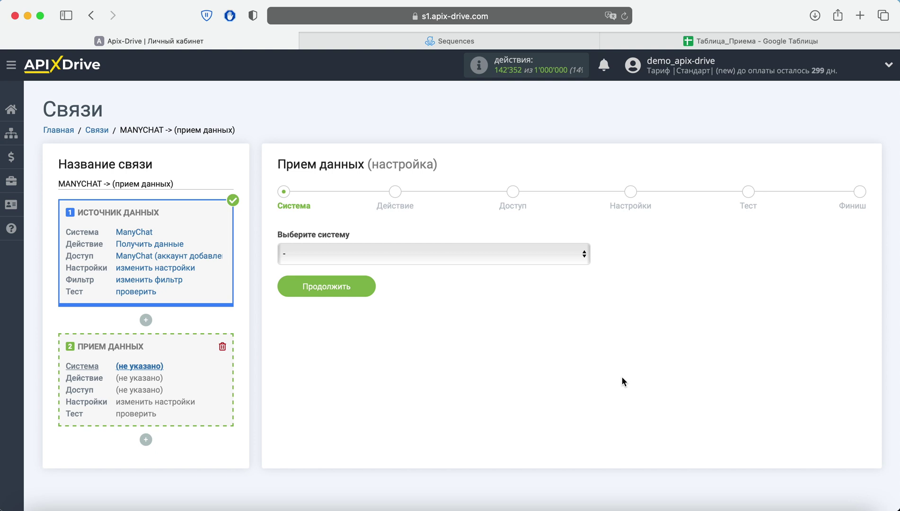
left_click(475, 256)
scroll(463, 318, "down", 5)
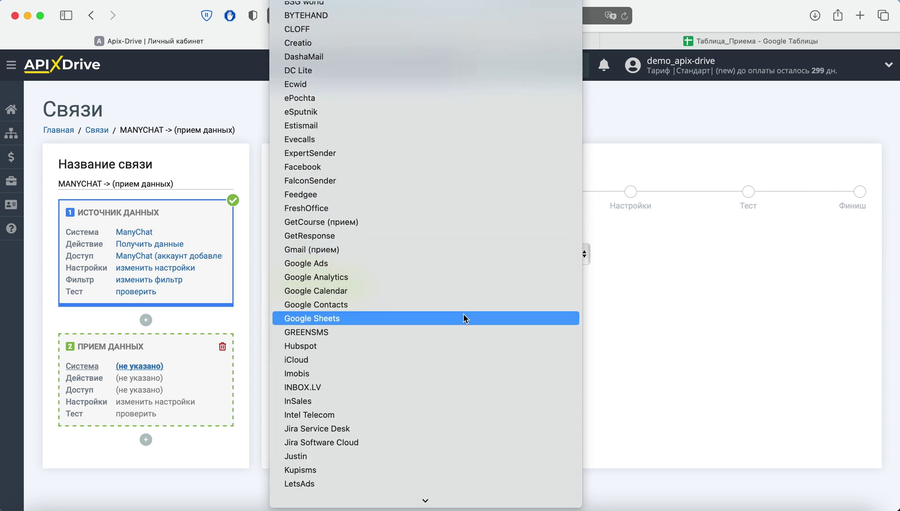
left_click(386, 317)
left_click(333, 281)
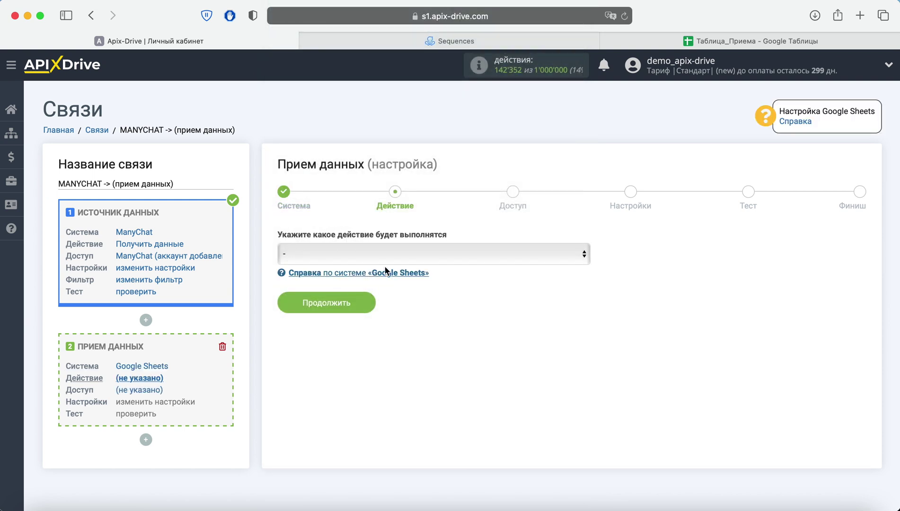
left_click(429, 255)
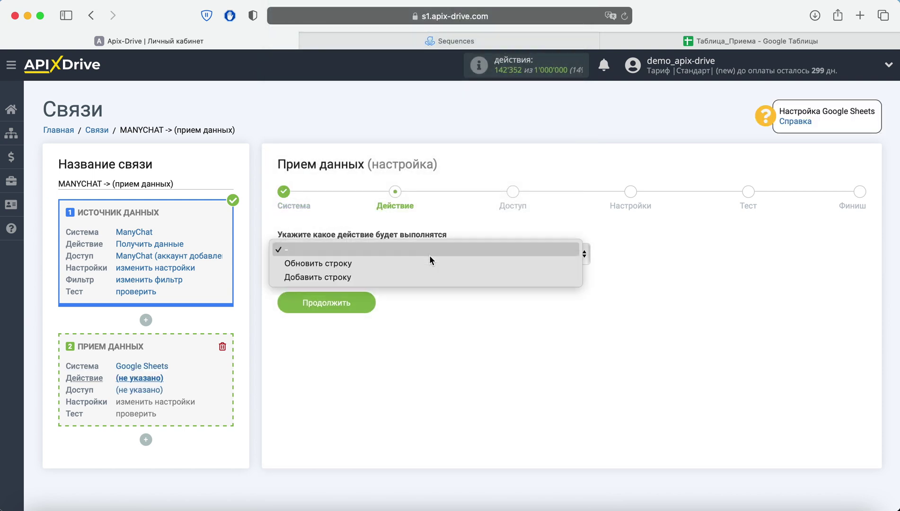
left_click(413, 276)
left_click(358, 299)
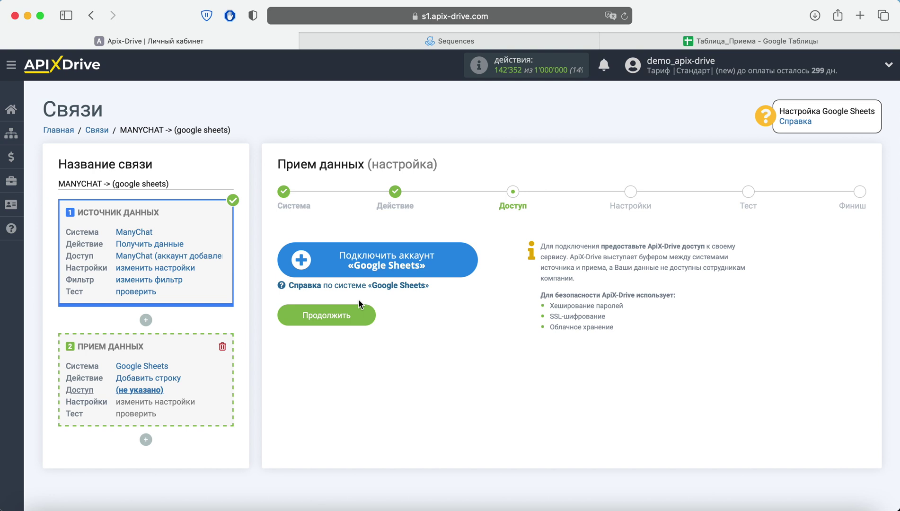
Step: Connect a Google Sheets account with its saved email and password, grant ApiX-Drive access and continue with that account
left_click(331, 266)
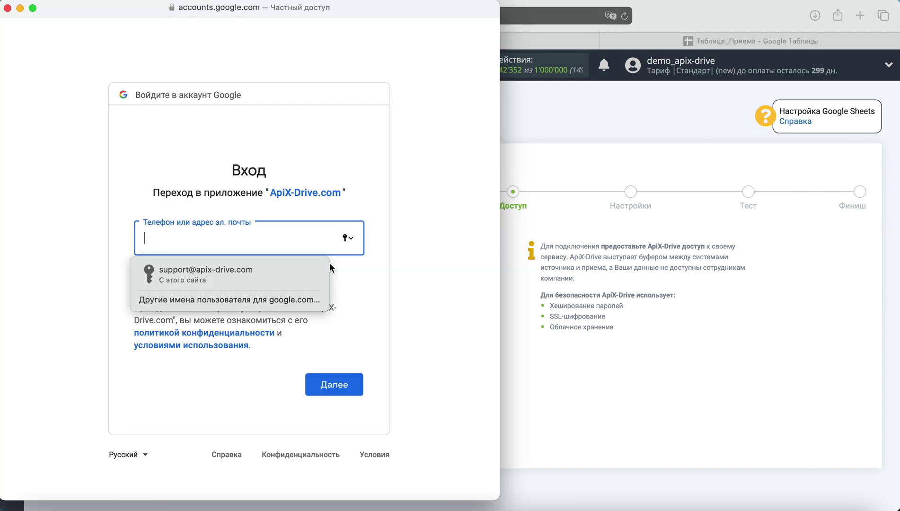
left_click(309, 270)
left_click(342, 384)
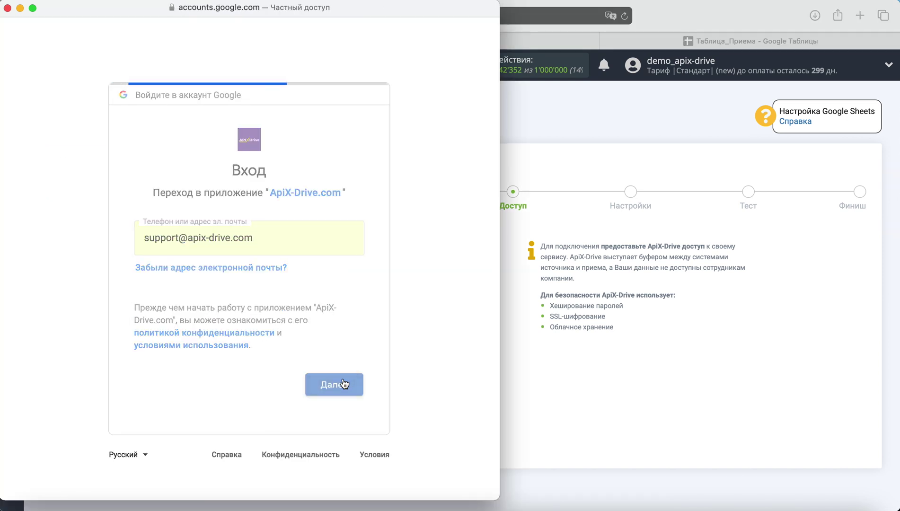
left_click(246, 278)
left_click(346, 394)
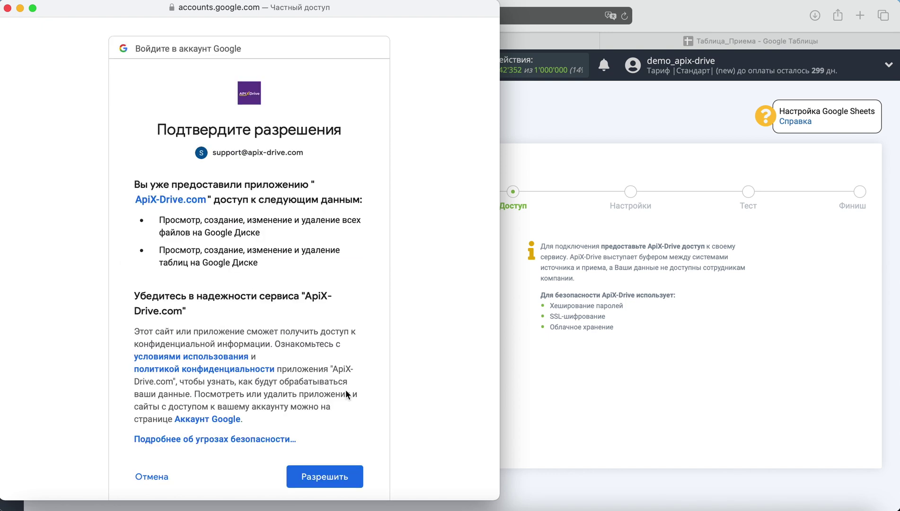
left_click(351, 475)
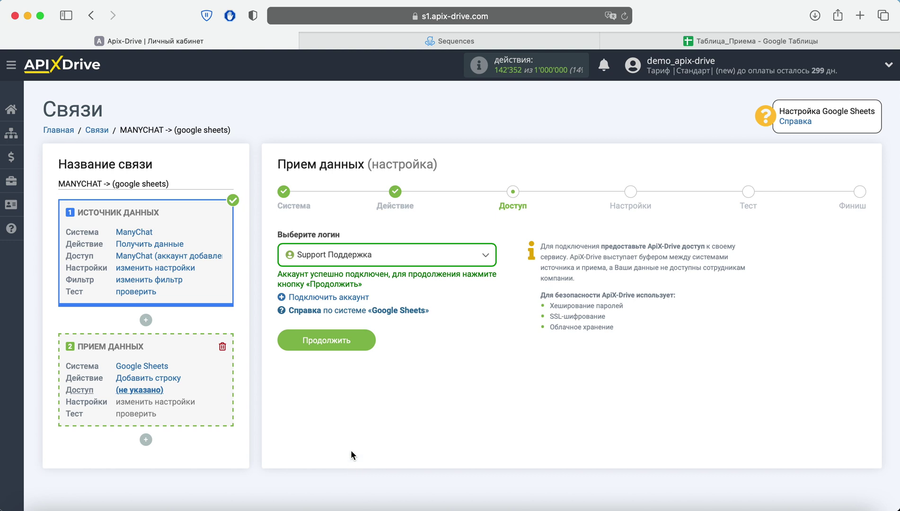
left_click(353, 342)
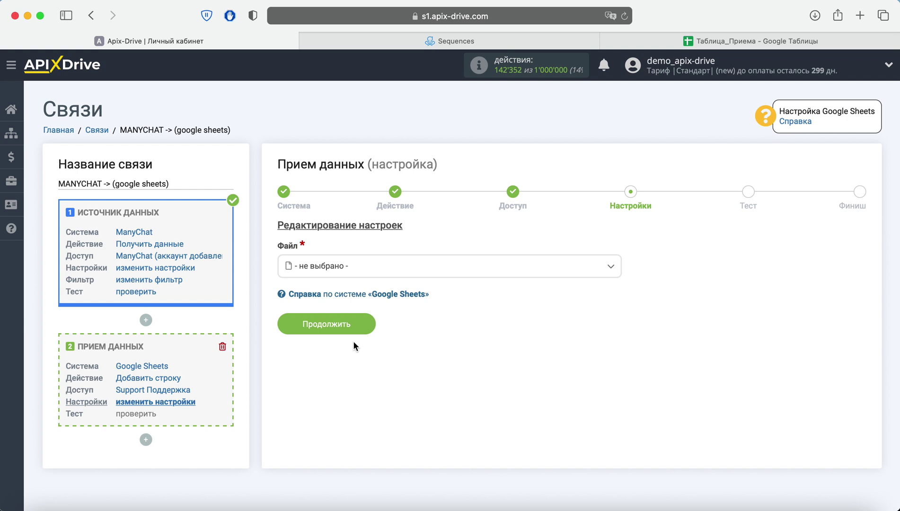
Step: Choose the file Таблица_Приема and its sheet Прием as the destination for the new rows
left_click(363, 272)
left_click(364, 402)
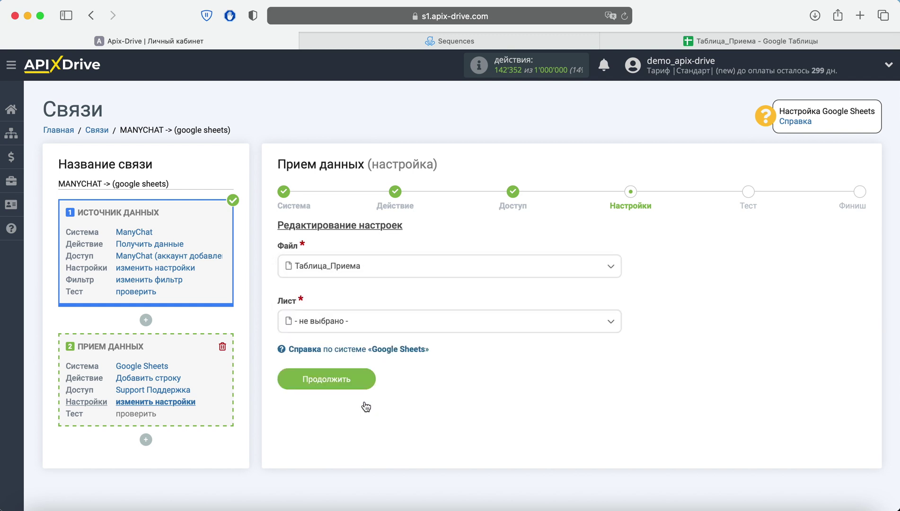
left_click(366, 324)
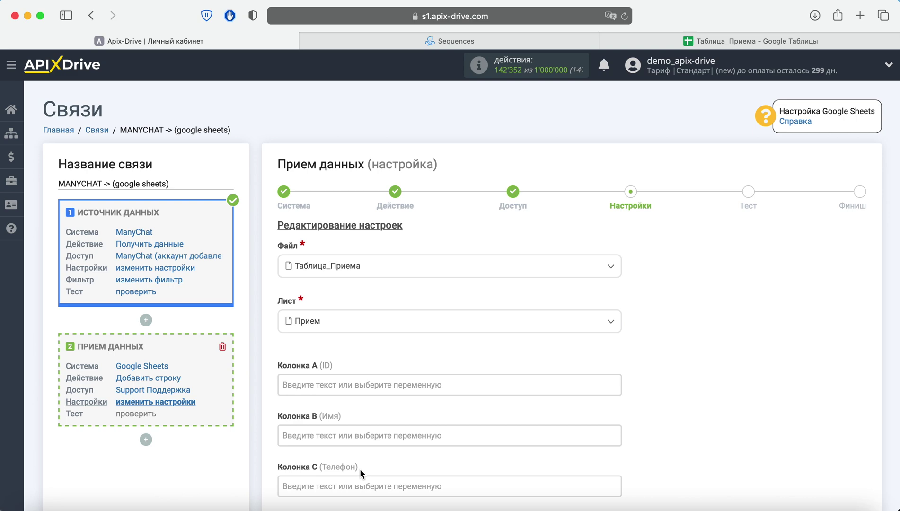
Step: Assign the ManyChat variables id to column A, first_name to column B and custom_fields_phone to column C
left_click(342, 385)
scroll(402, 383, "down", 5)
scroll(494, 334, "down", 3)
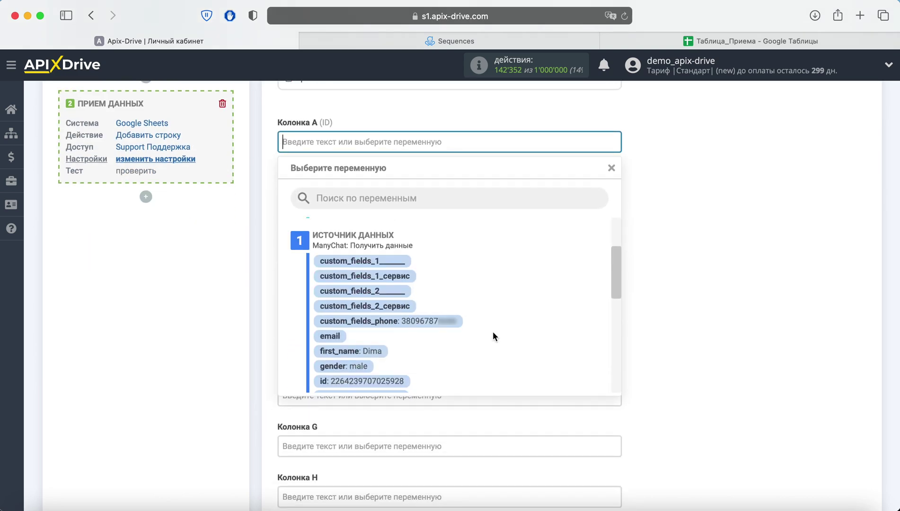
left_click(402, 383)
left_click(381, 193)
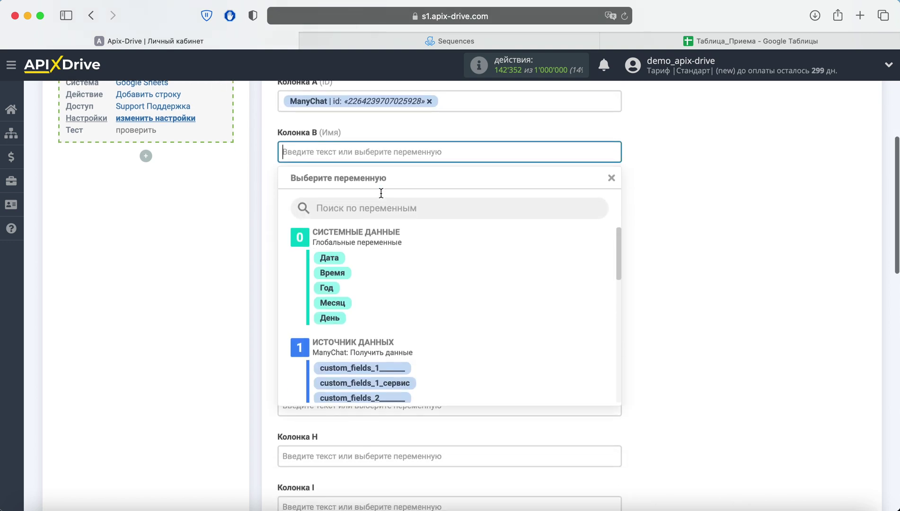
scroll(474, 274, "down", 3)
left_click(363, 373)
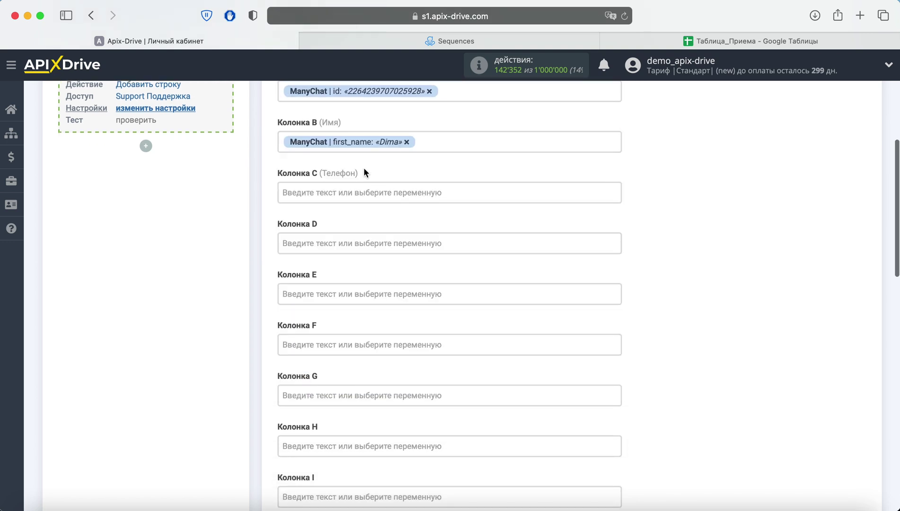
left_click(364, 189)
scroll(455, 272, "down", 1)
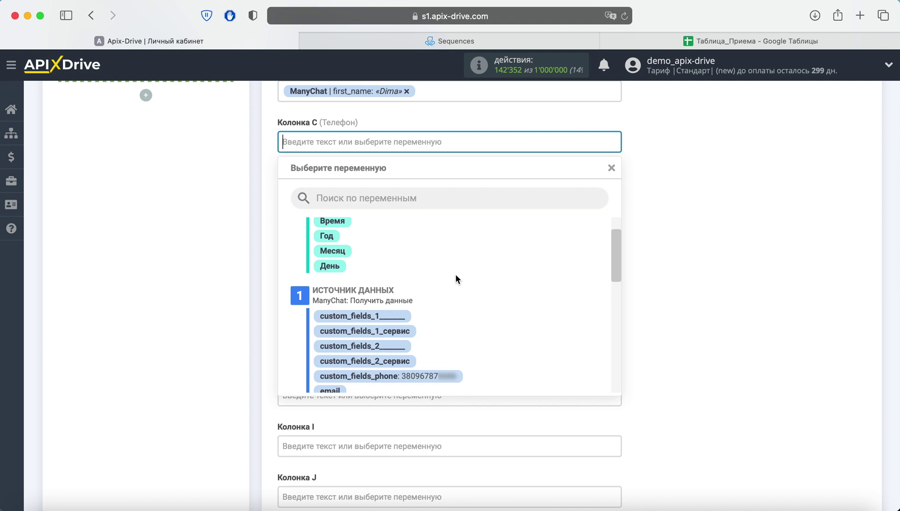
left_click(425, 377)
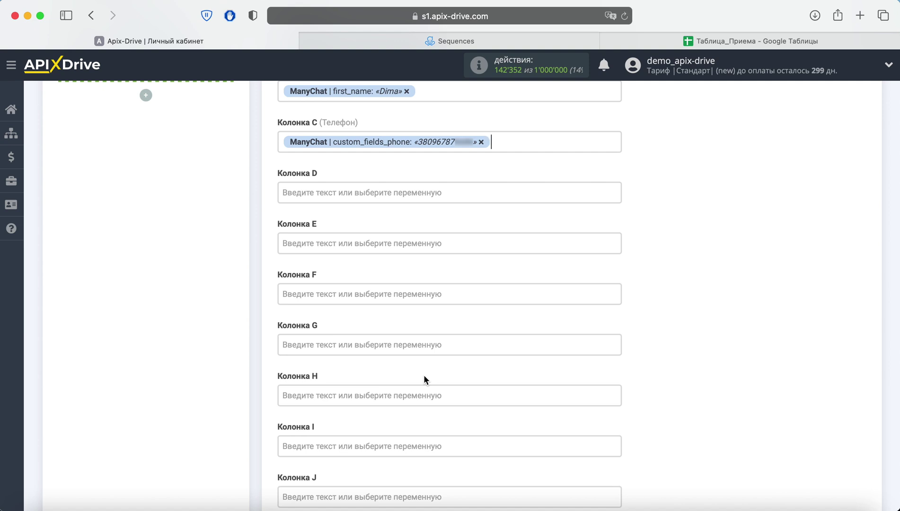
Step: Enter the text «Обращение из ManyChat» for column D and continue to the test stage
left_click(323, 198)
scroll(323, 198, "down", 1)
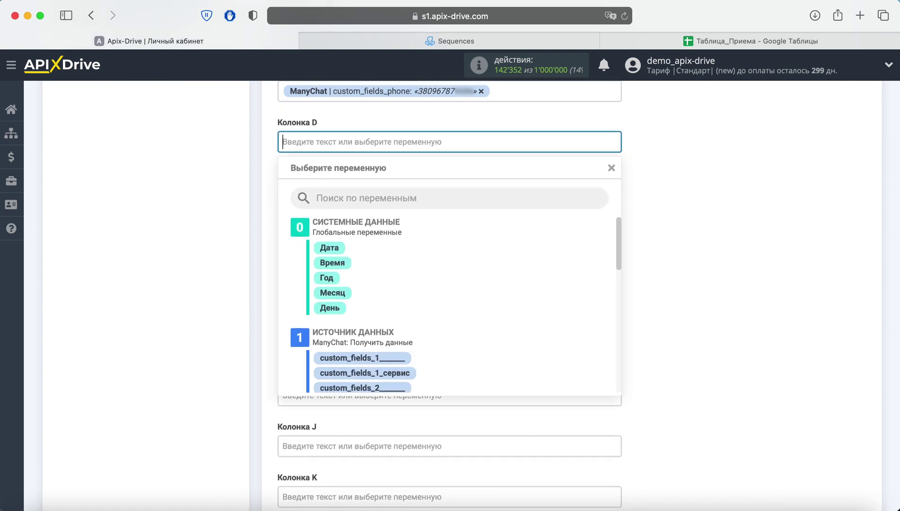
type("Обращение из")
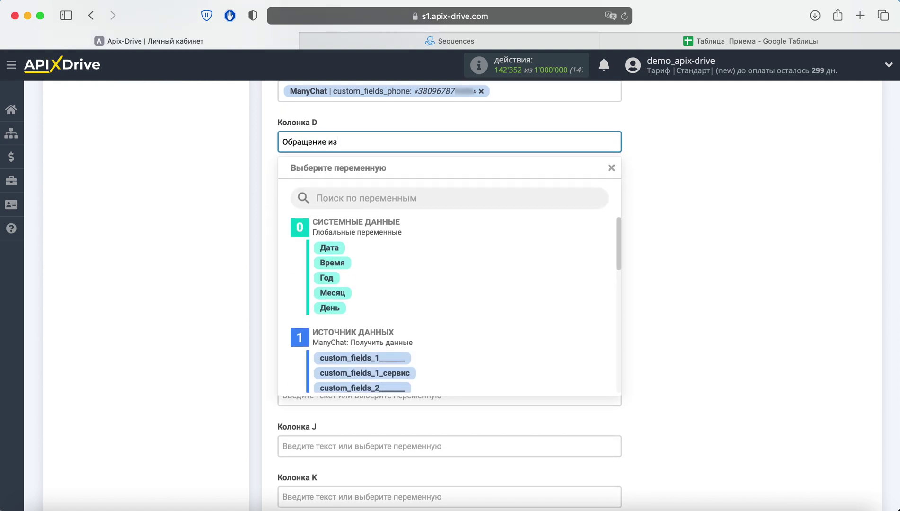
type(" ManyChat")
left_click(691, 201)
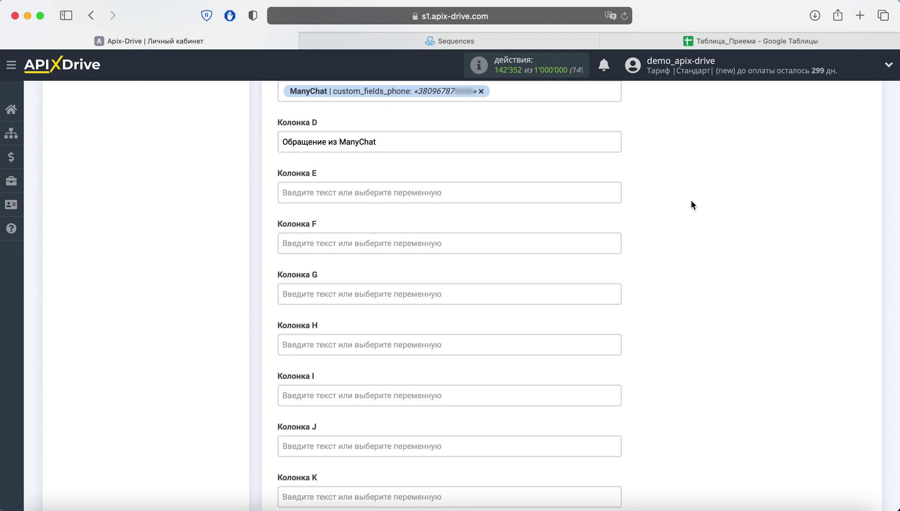
scroll(692, 204, "down", 10)
left_click(359, 398)
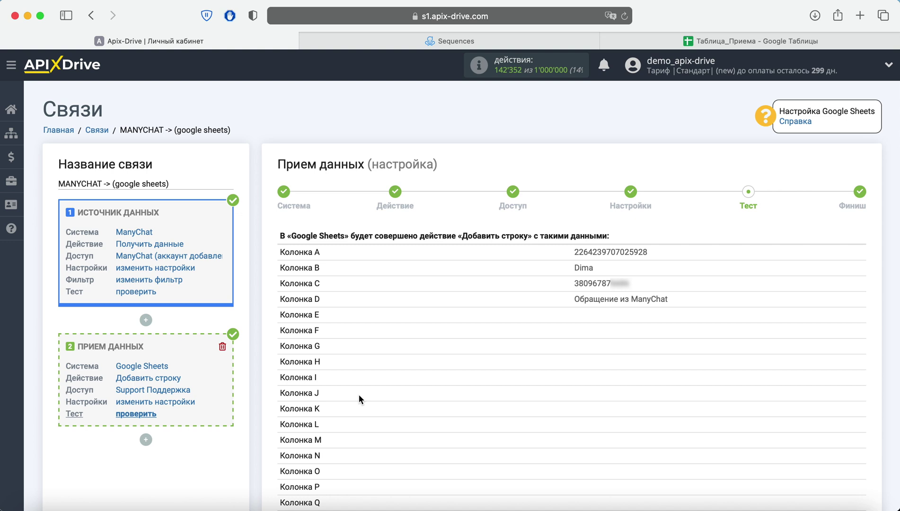
Step: Send the test data to Google Sheets and check the added row in the Таблица_Приема spreadsheet
scroll(359, 395, "down", 6)
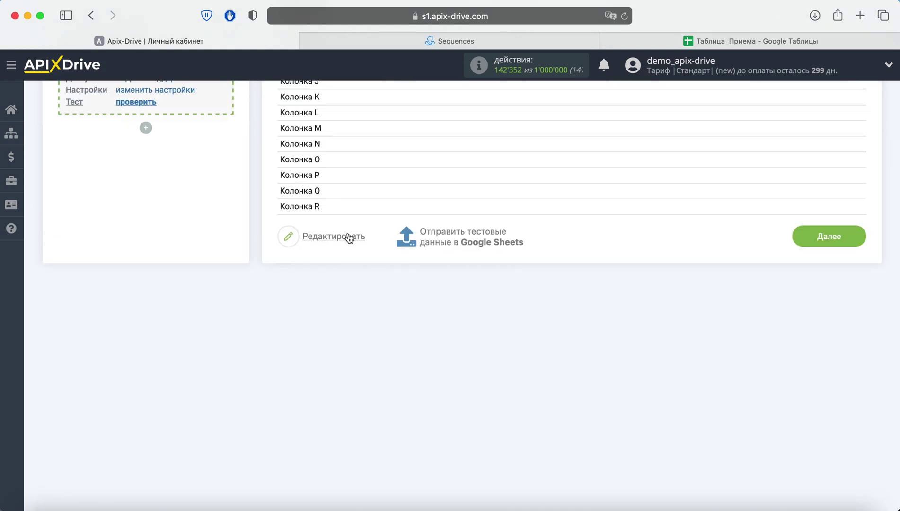
left_click(431, 236)
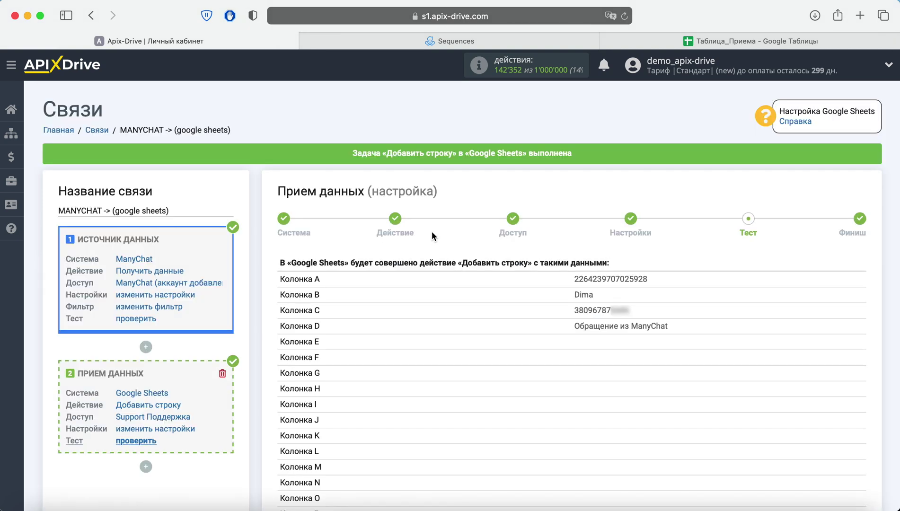
left_click(681, 41)
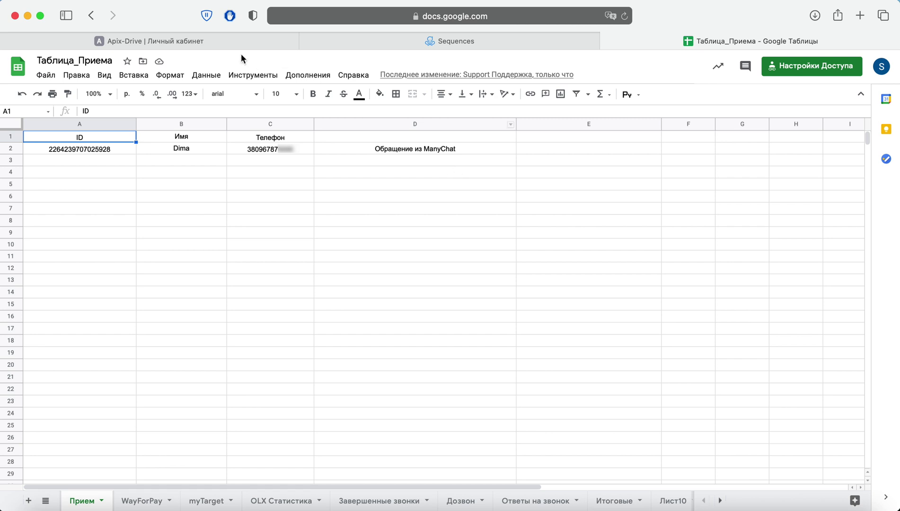
Step: Return to ApiX-Drive, finish the data destination setup and enable automatic updates for the connection
left_click(222, 41)
scroll(670, 334, "down", 5)
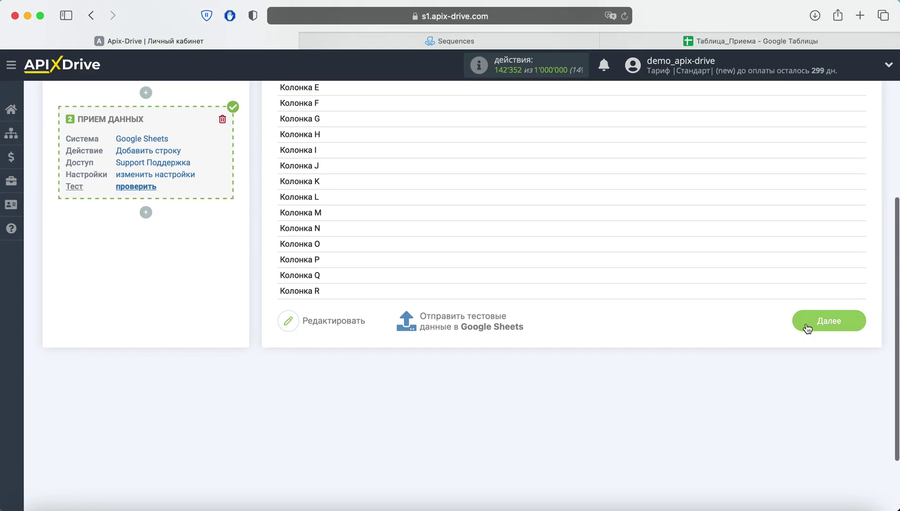
left_click(808, 326)
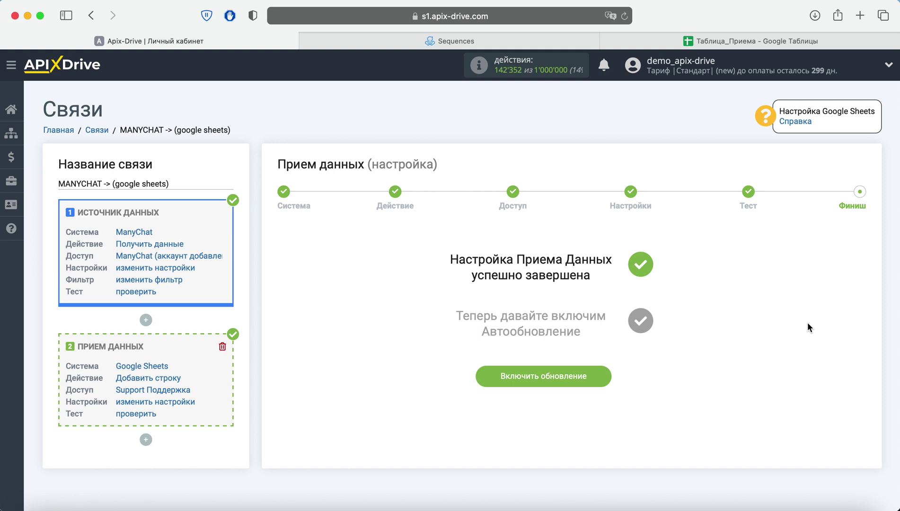
left_click(589, 376)
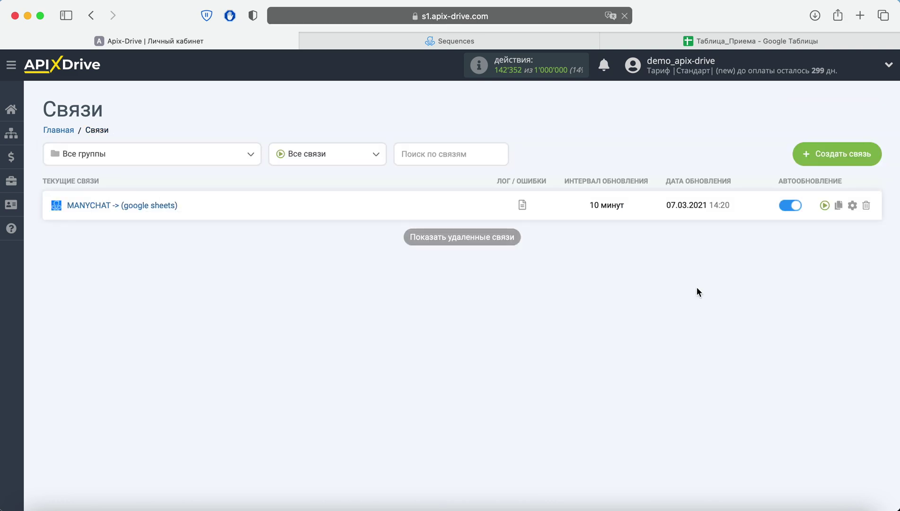
Step: Set the update interval of the MANYCHAT -> (google sheets) connection to 5 minutes and save its settings
left_click(853, 207)
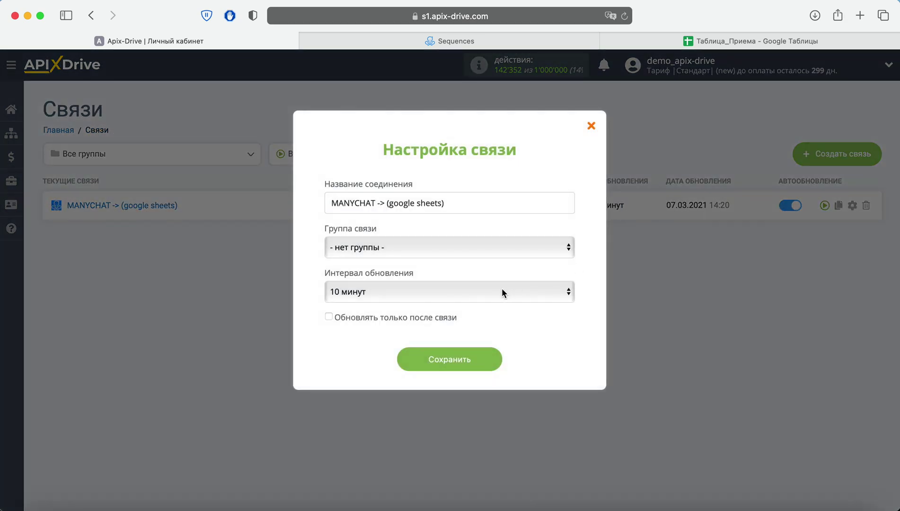
left_click(501, 287)
left_click(475, 277)
left_click(475, 364)
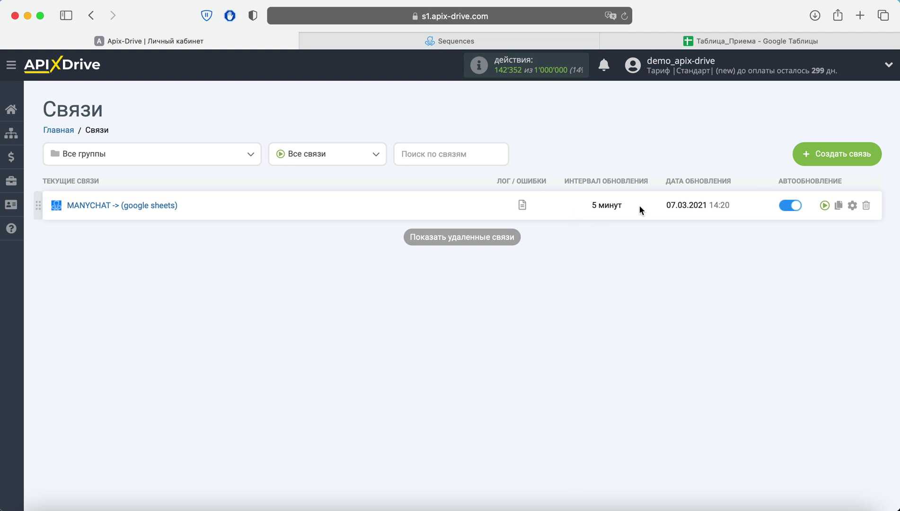